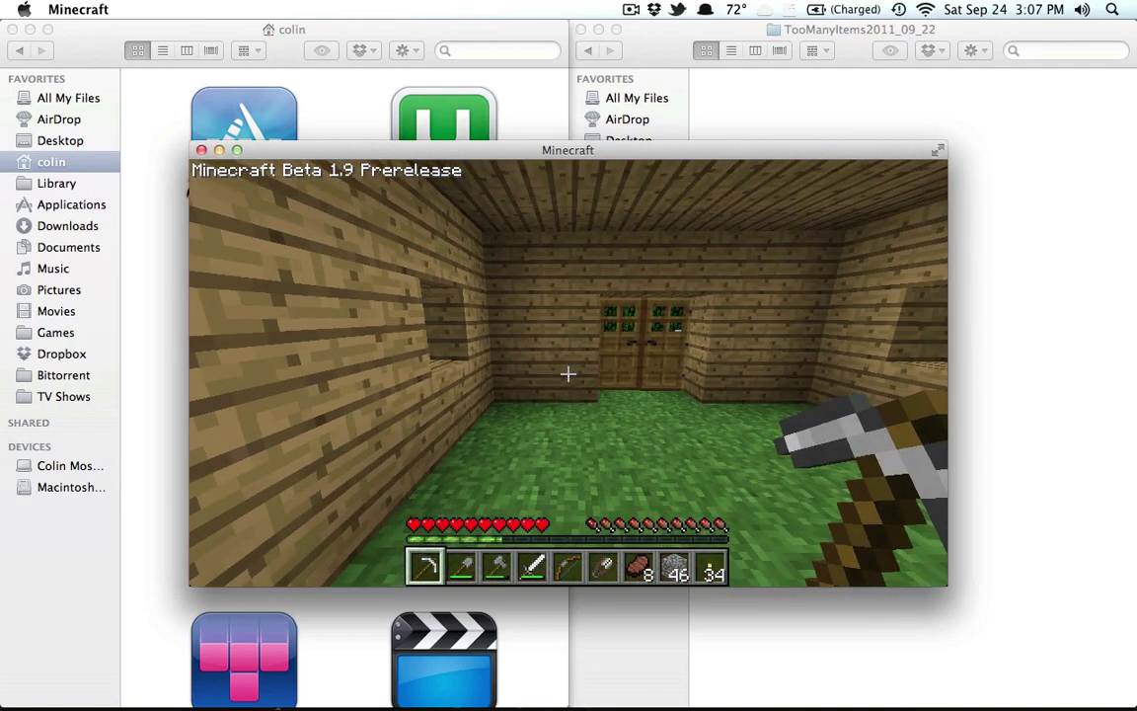
# Open the player's inventory to check the TooManyItems overlay in the game.
pyautogui.press('e')
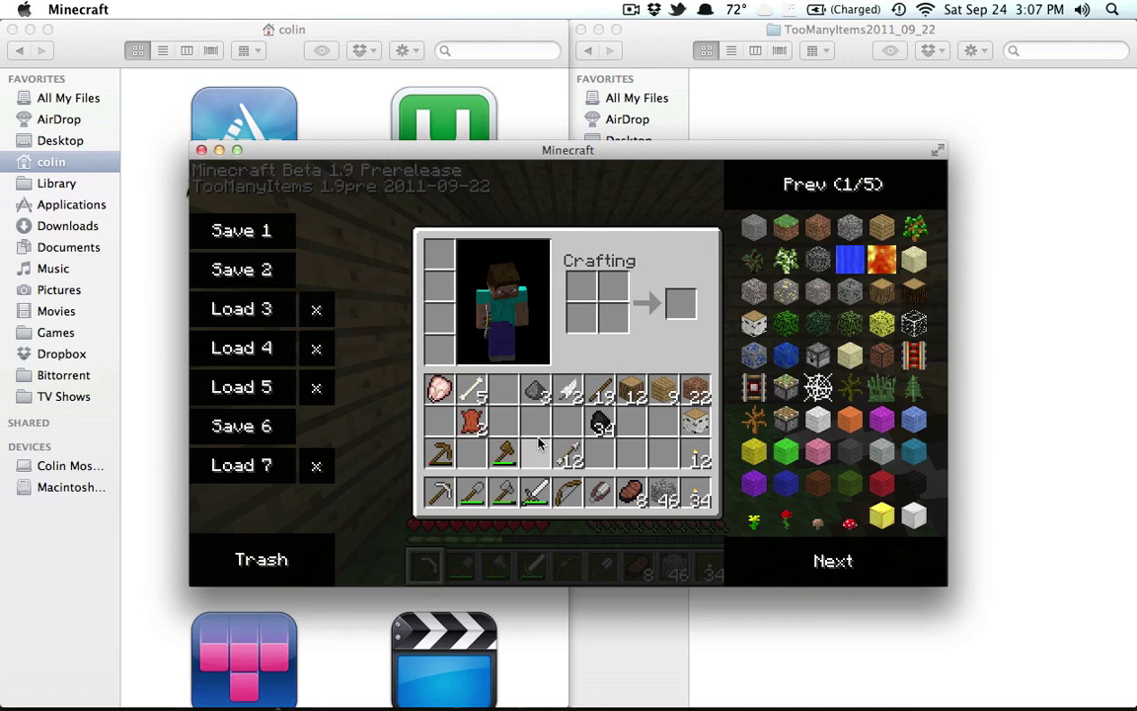
# Switch to Finder and open the bin folder inside the Library's Application Support/minecraft folder.
pyautogui.click(143, 324)
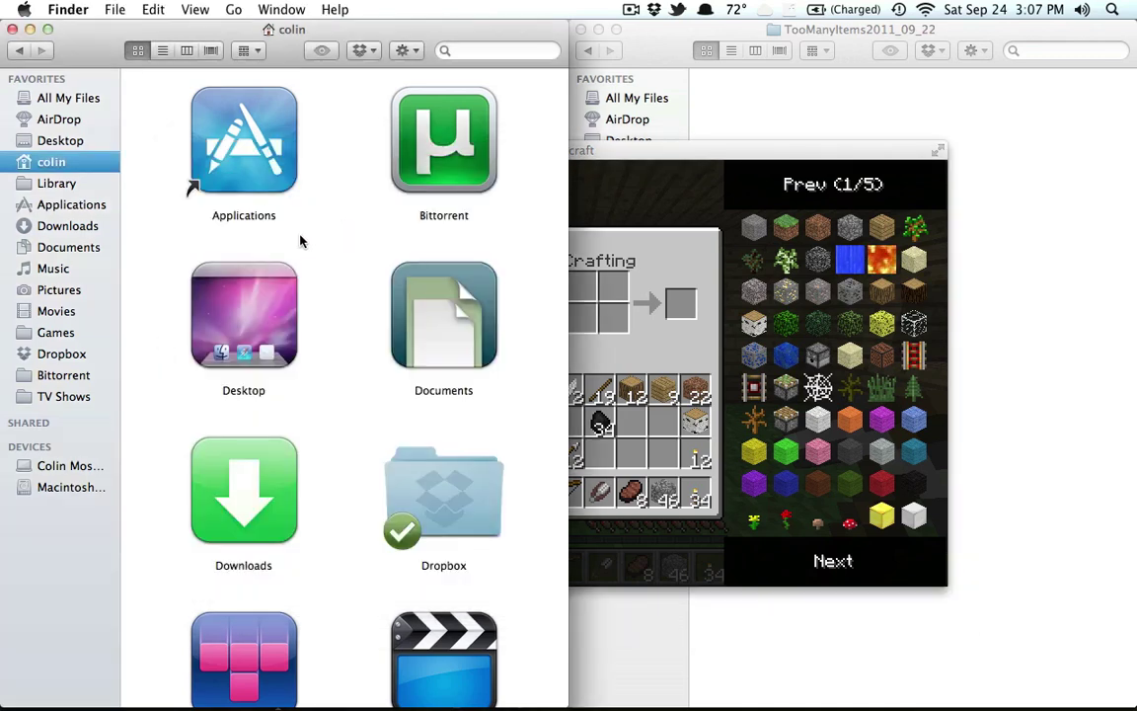
pyautogui.click(59, 185)
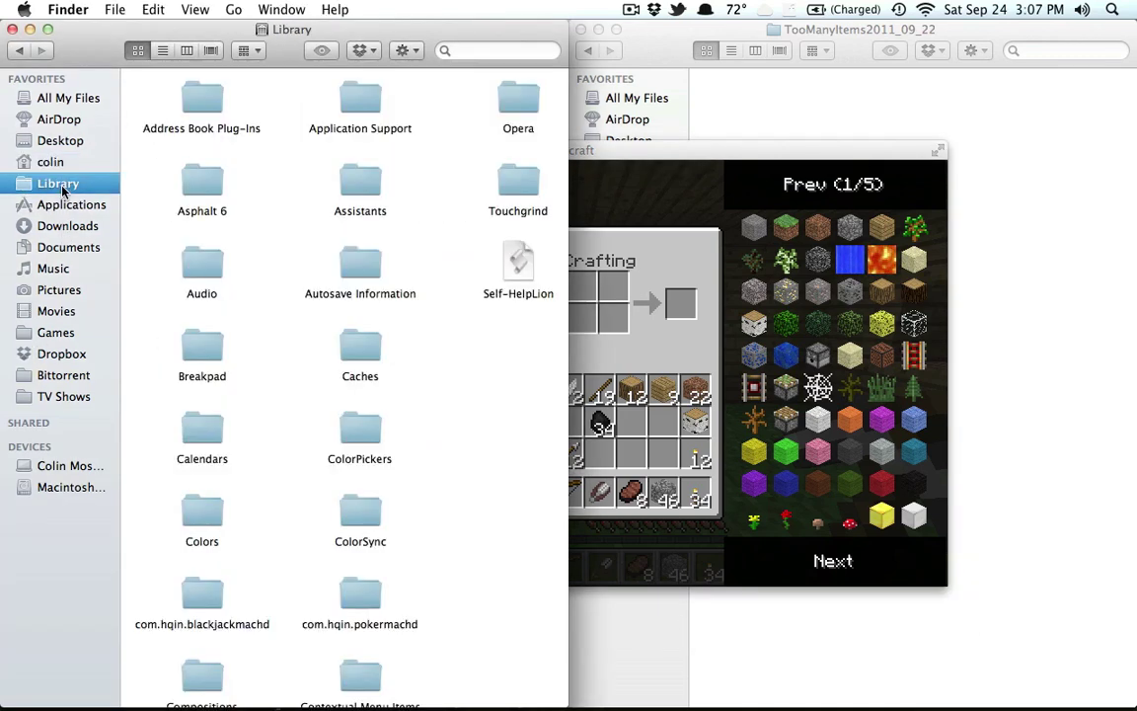
pyautogui.click(358, 102)
pyautogui.doubleClick(359, 101)
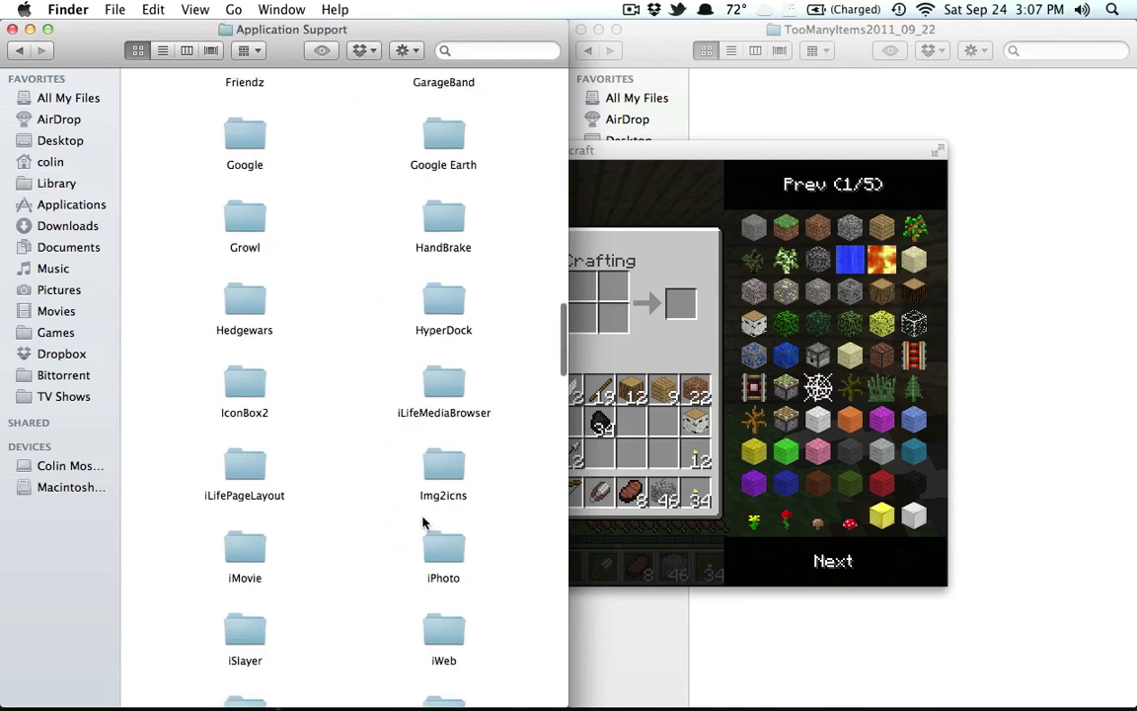
pyautogui.scroll(-10, 425, 483)
pyautogui.scroll(-5, 425, 506)
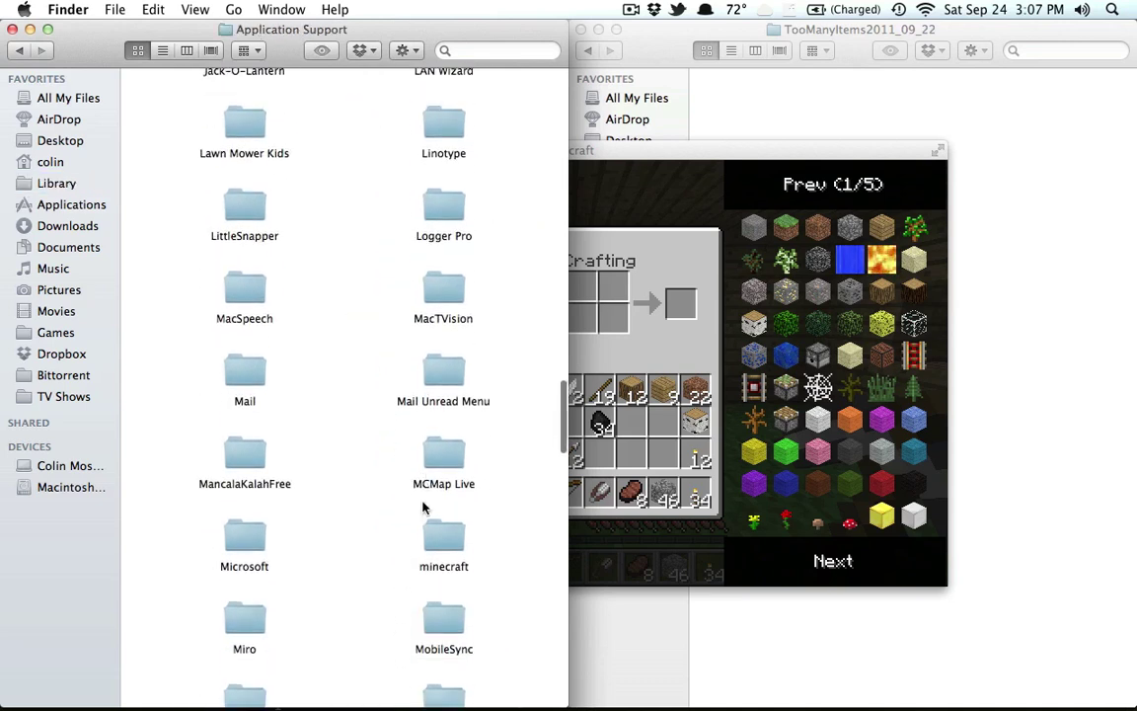
pyautogui.click(448, 373)
pyautogui.doubleClick(448, 372)
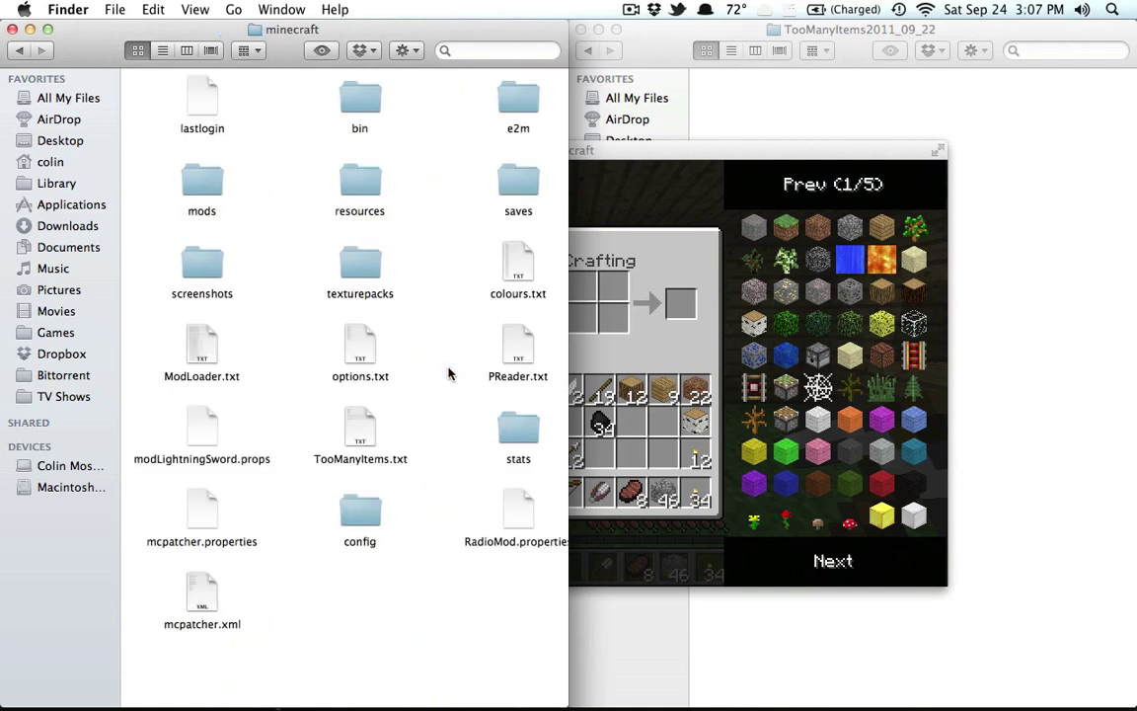
pyautogui.click(360, 102)
pyautogui.doubleClick(361, 101)
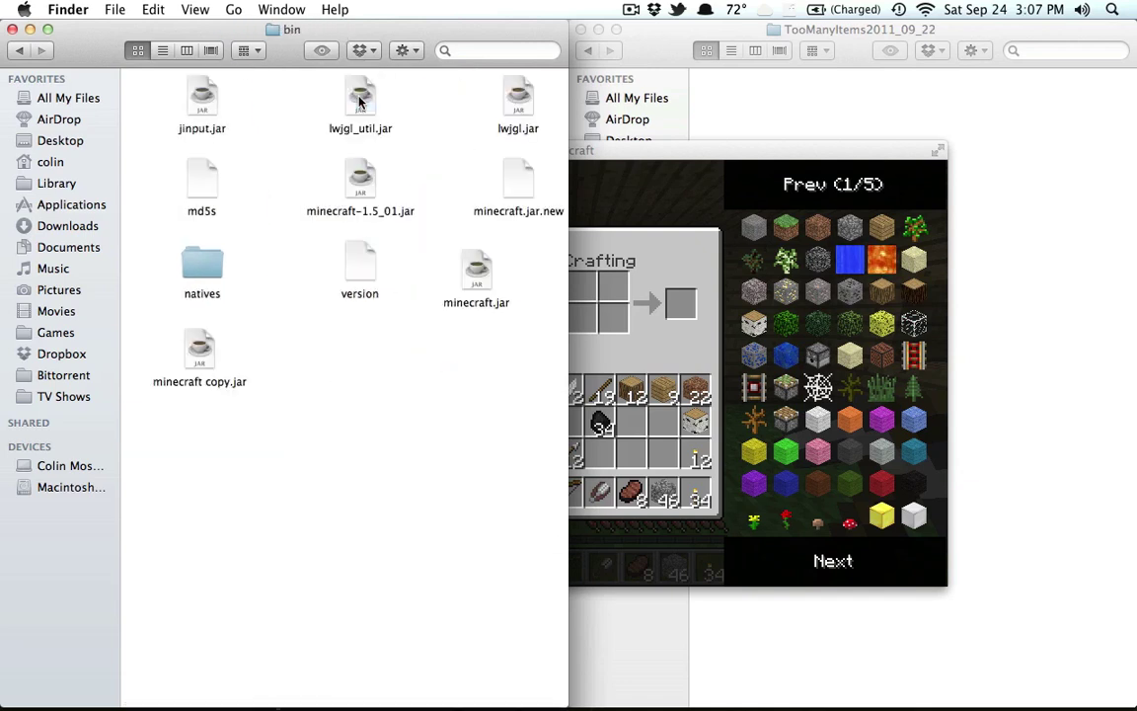
# Close the running Minecraft game window and return to the bin folder in Finder.
pyautogui.click(200, 360)
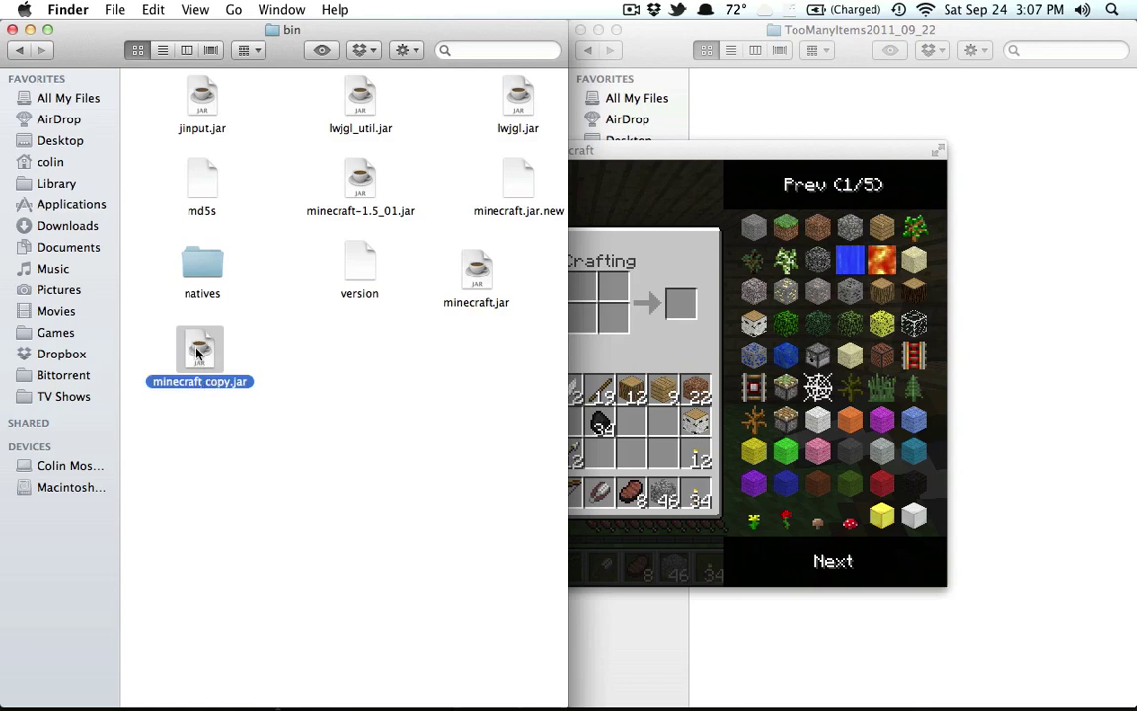
pyautogui.click(659, 151)
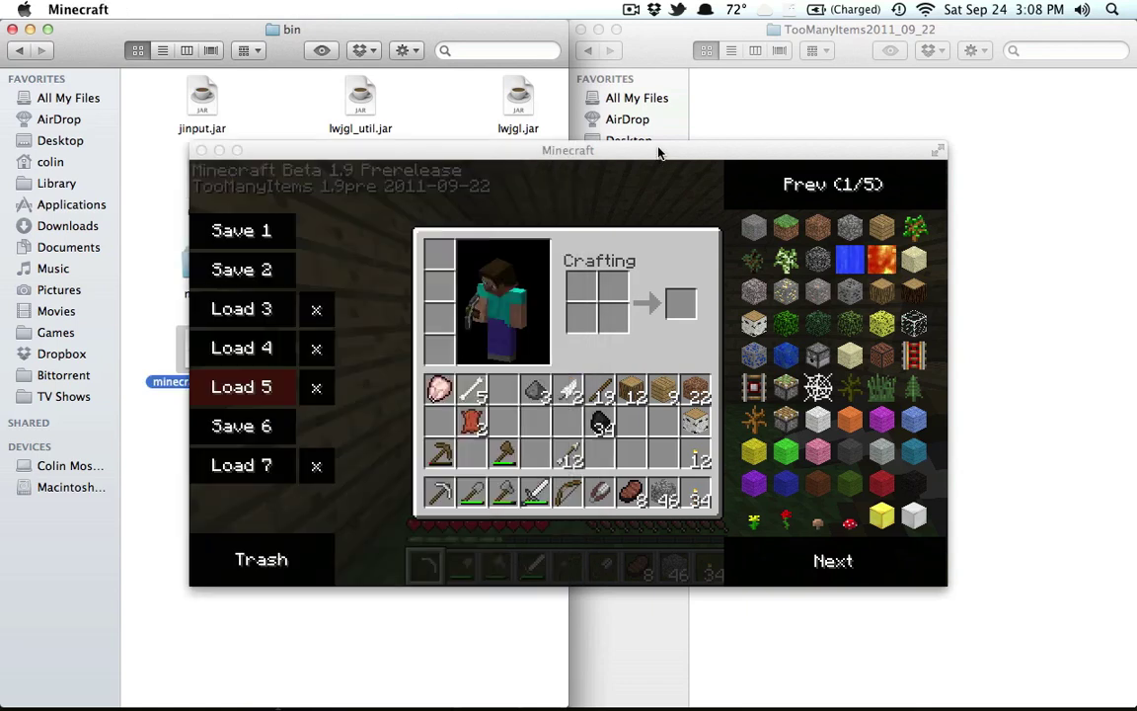
pyautogui.click(427, 119)
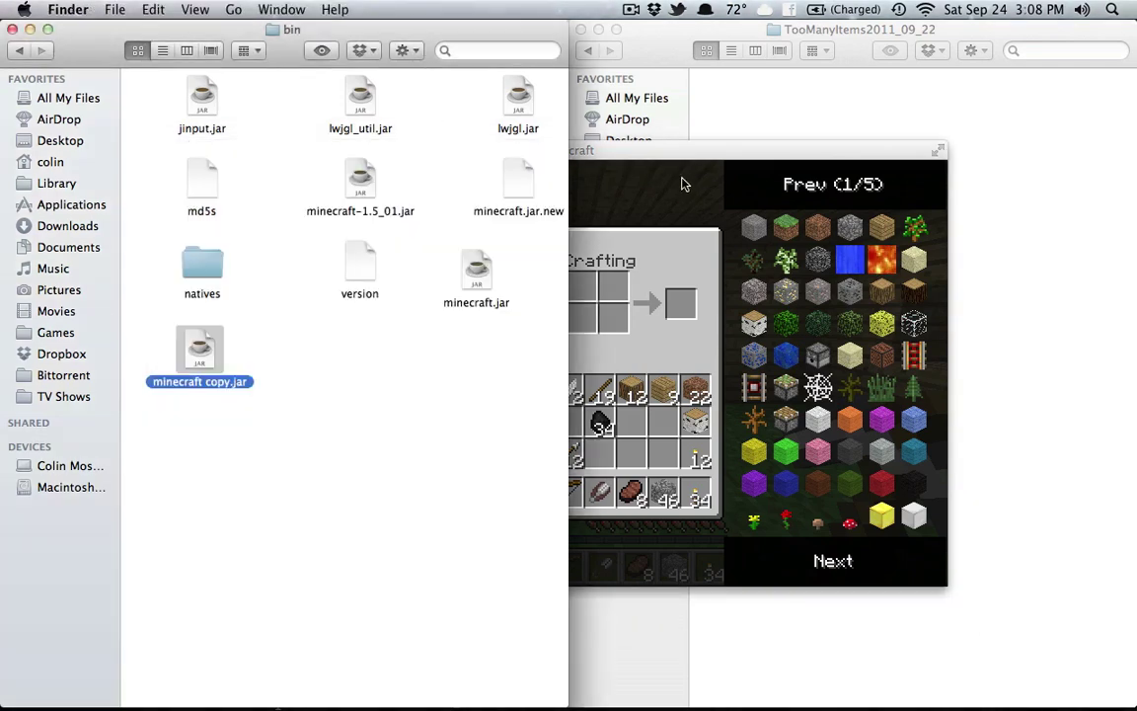
pyautogui.click(654, 155)
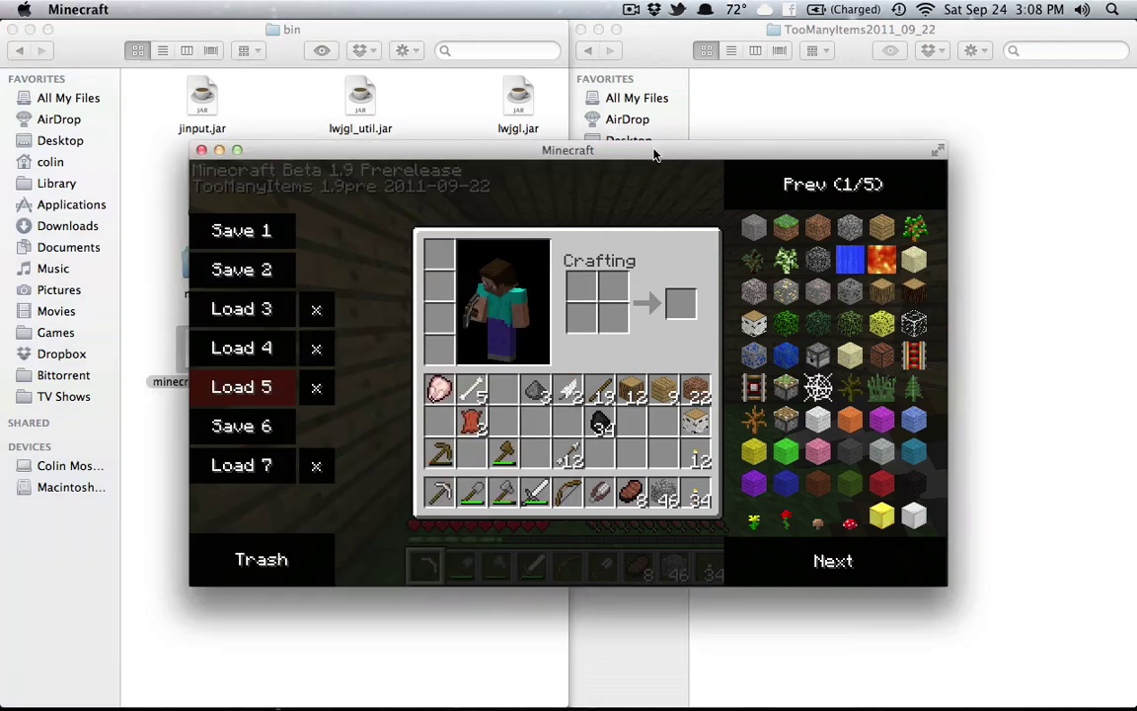
pyautogui.click(201, 150)
pyautogui.click(324, 486)
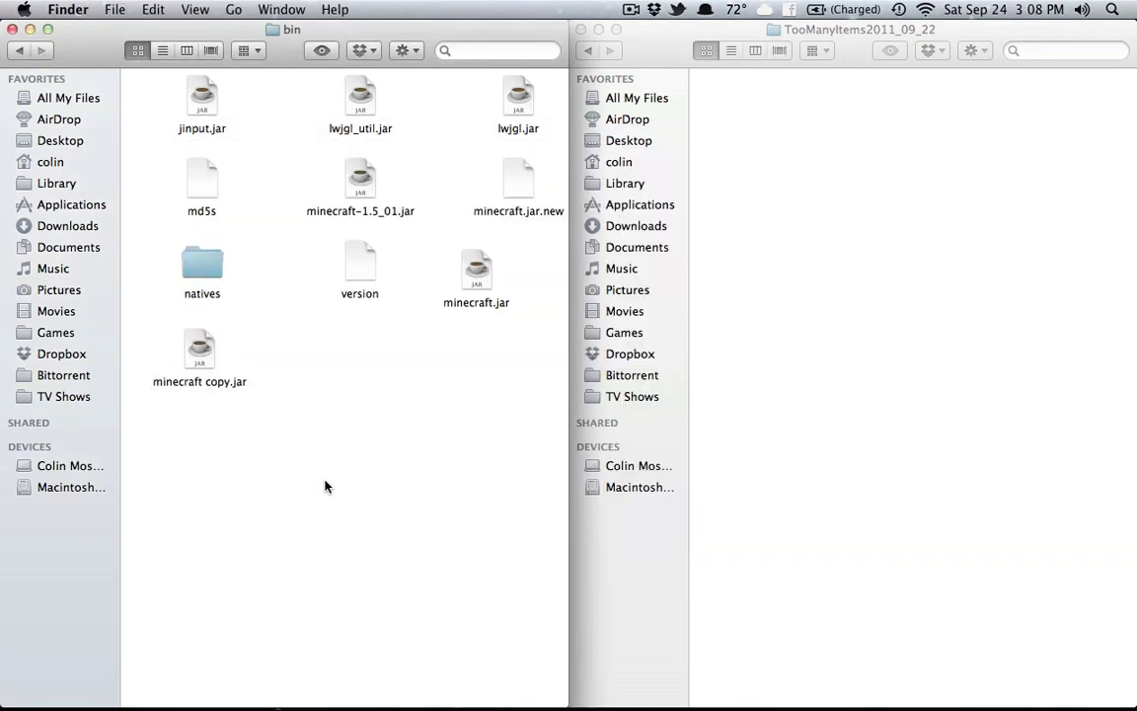
# Move the modded minecraft.jar from the bin folder to the Trash.
pyautogui.click(478, 271)
pyautogui.rightClick(477, 270)
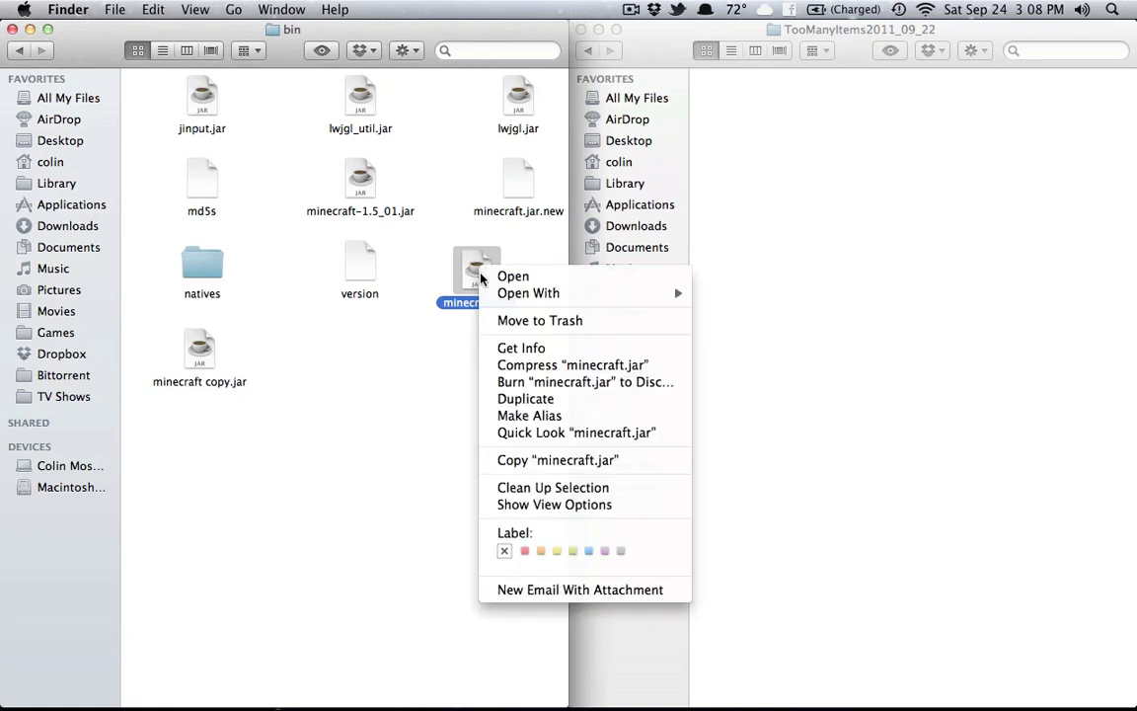
pyautogui.click(540, 321)
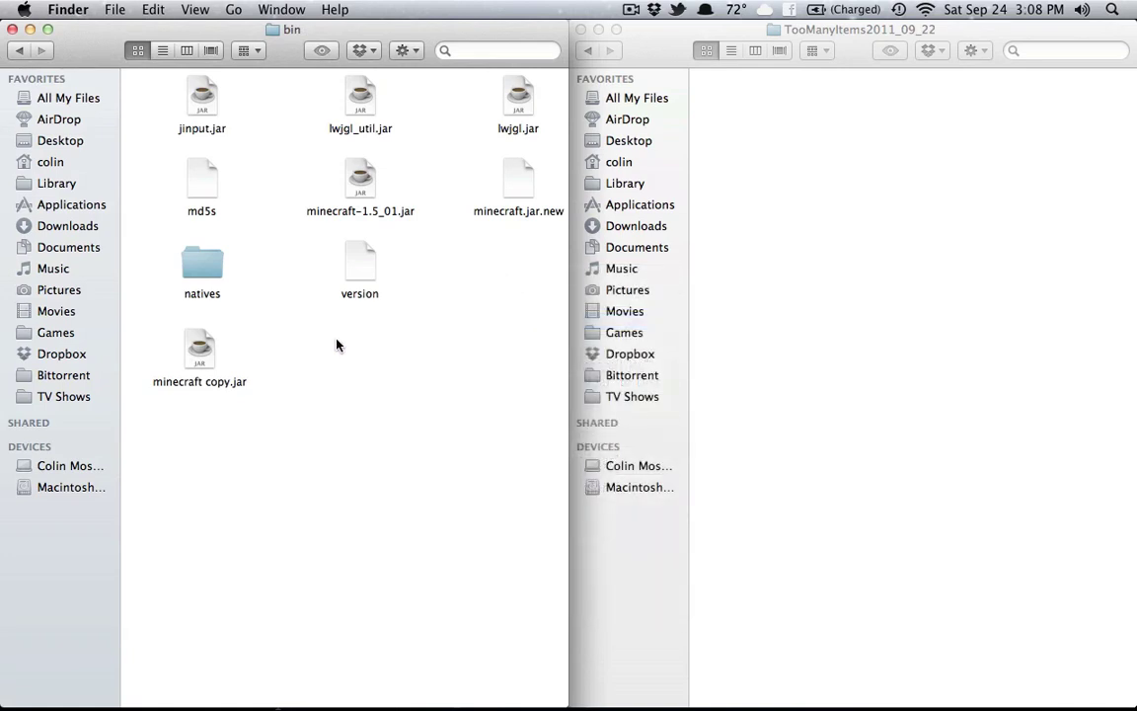
# Rename the backup file minecraft copy.jar to minecraft.jar and place its icon in the free spot beside the version file.
pyautogui.click(219, 386)
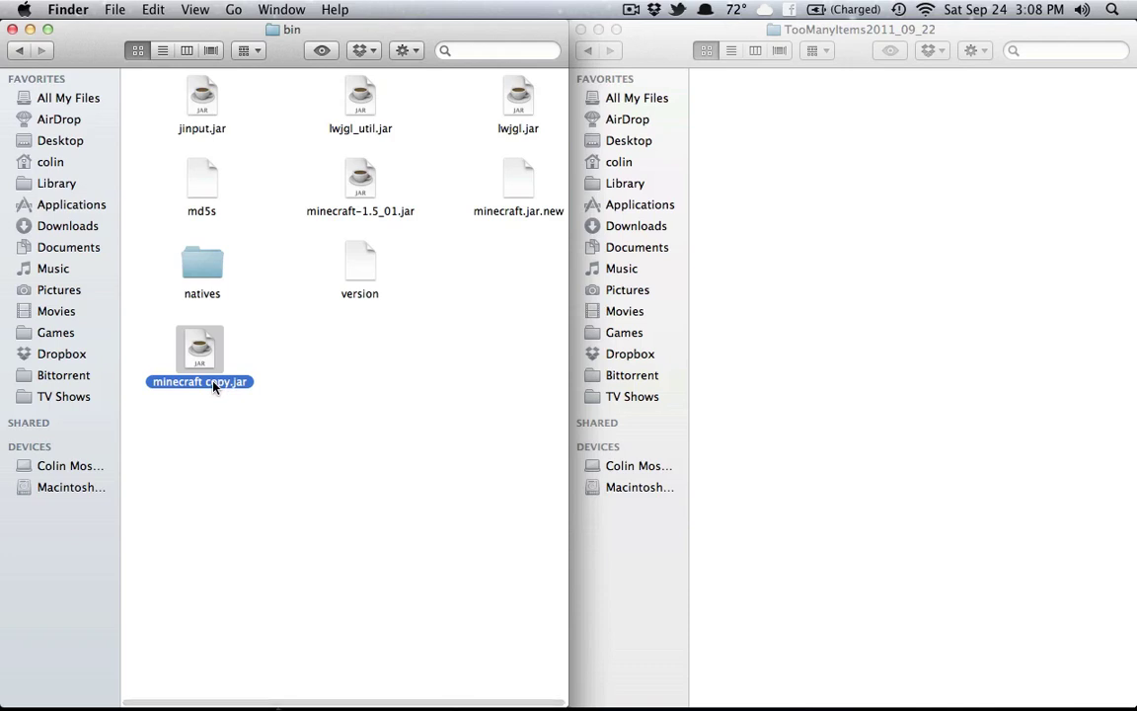
pyautogui.click(214, 386)
pyautogui.click(226, 382)
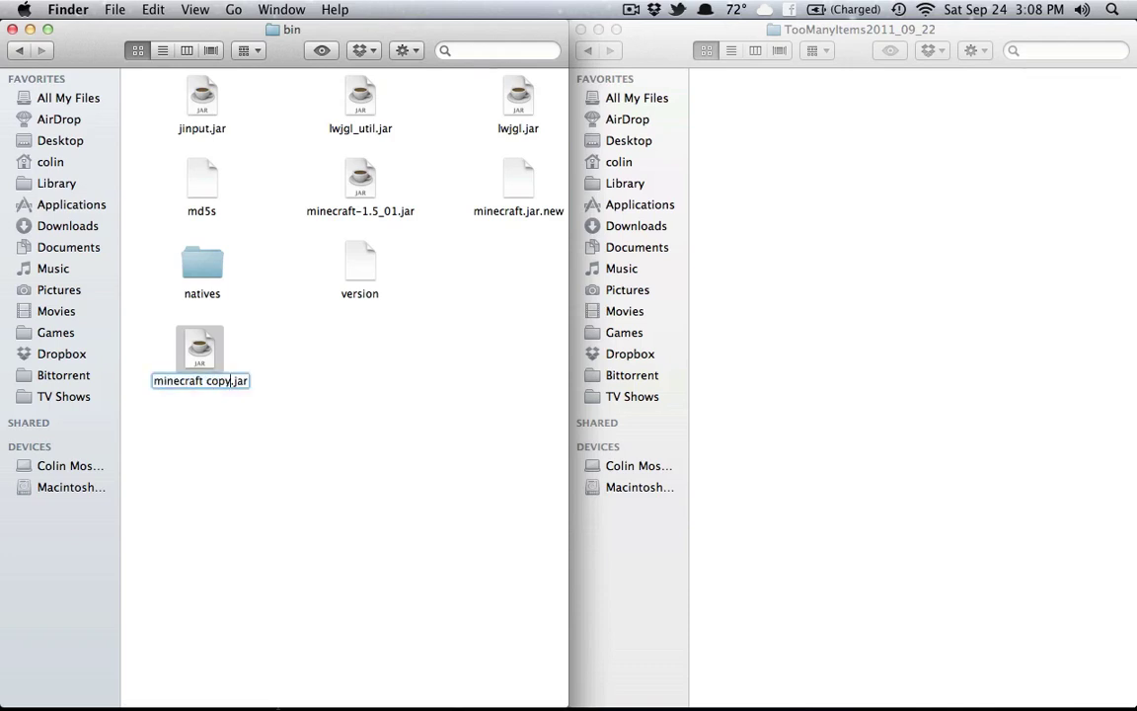
pyautogui.press('BackSpace')
pyautogui.press('BackSpace')
pyautogui.press('BackSpace')
pyautogui.press('BackSpace')
pyautogui.press('BackSpace')
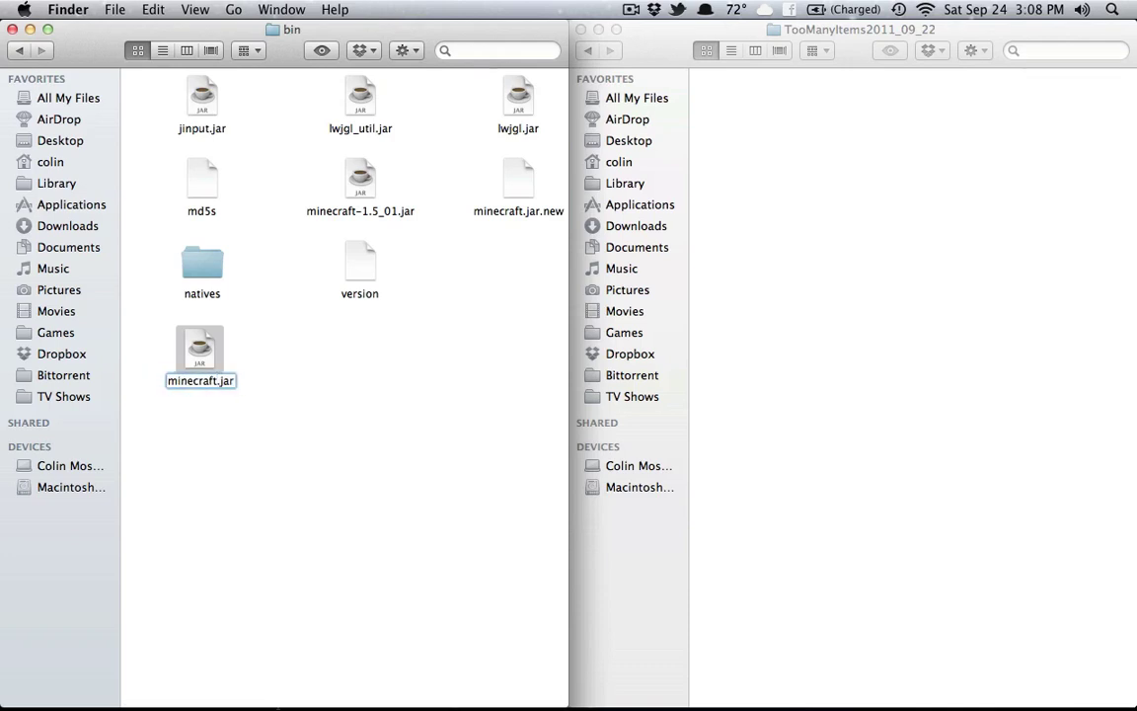
pyautogui.press('Return')
pyautogui.click(282, 339)
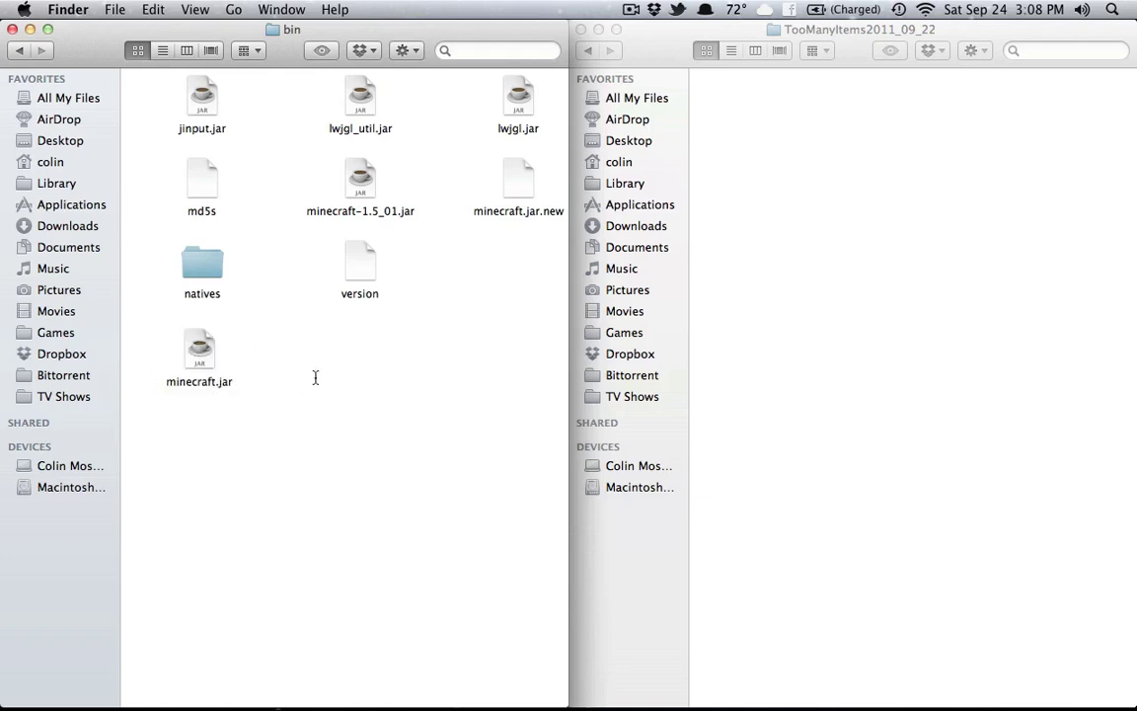
pyautogui.moveTo(199, 359); pyautogui.dragTo(518, 272)
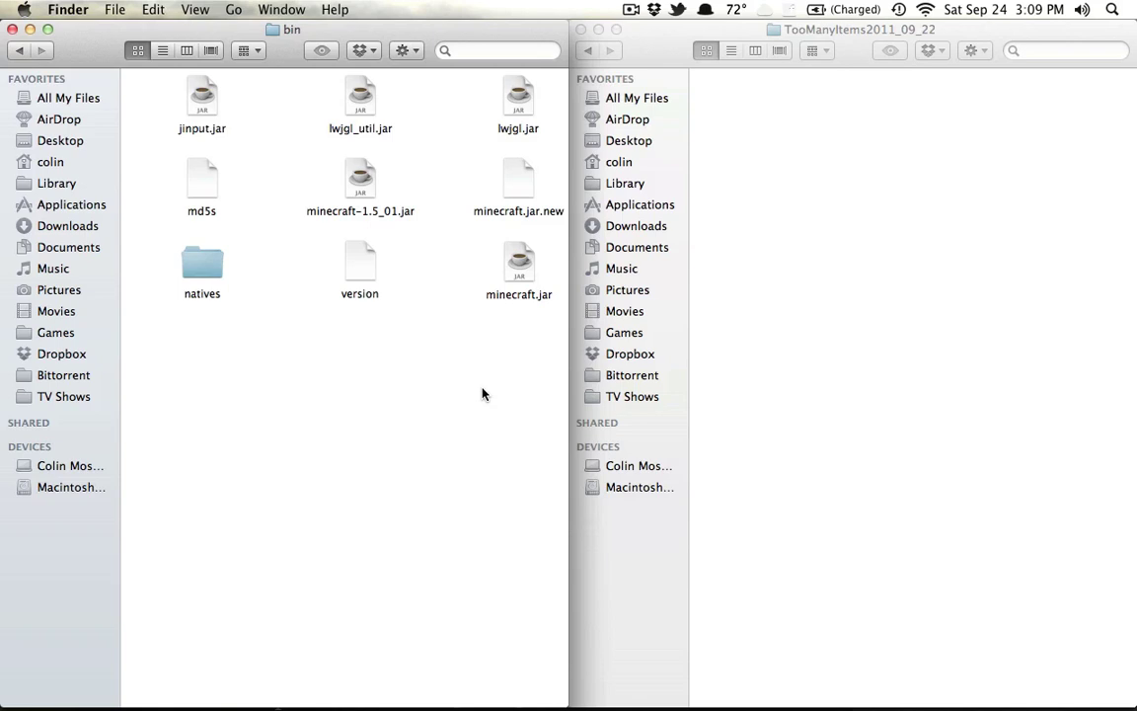
pyautogui.click(1010, 157)
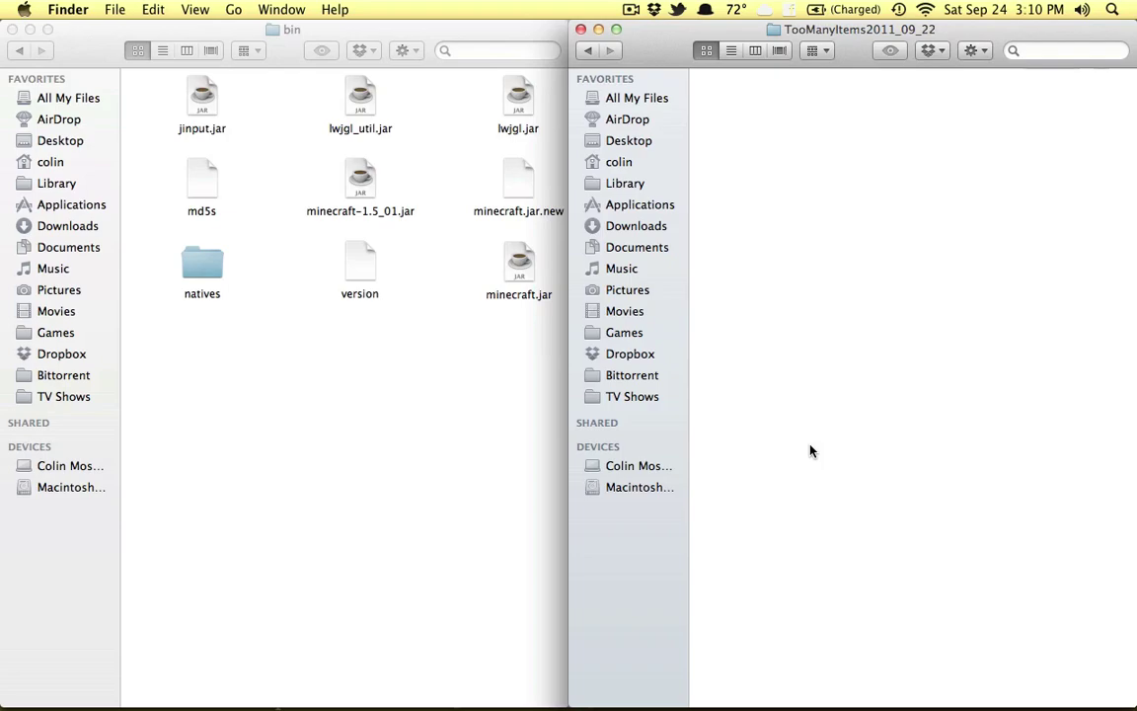
pyautogui.click(523, 385)
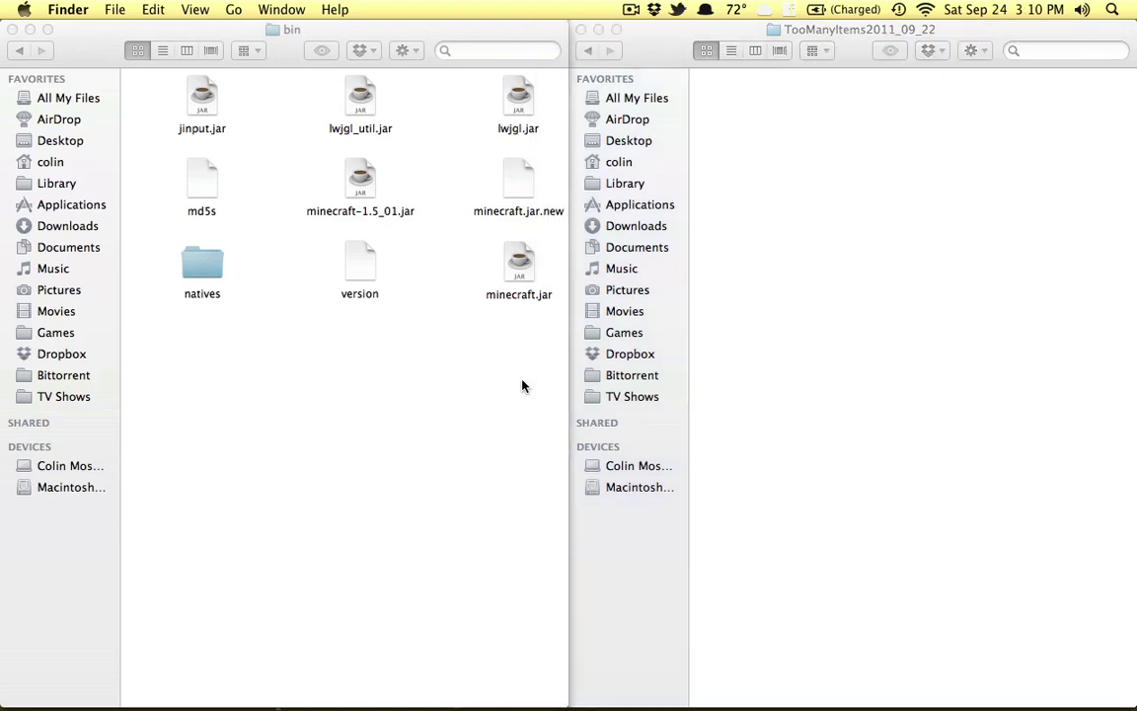